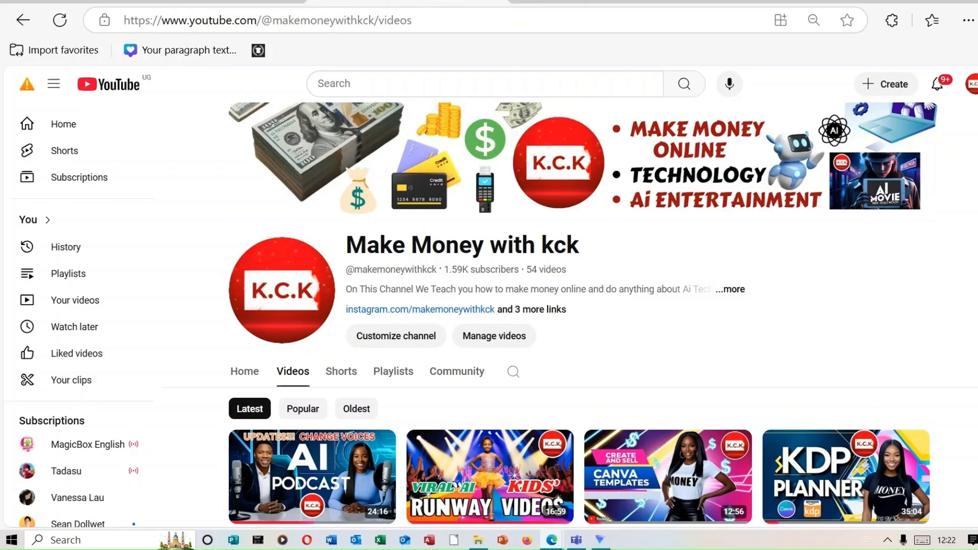
pyautogui.scroll(-6, 571, 326)
pyautogui.scroll(-8, 579, 331)
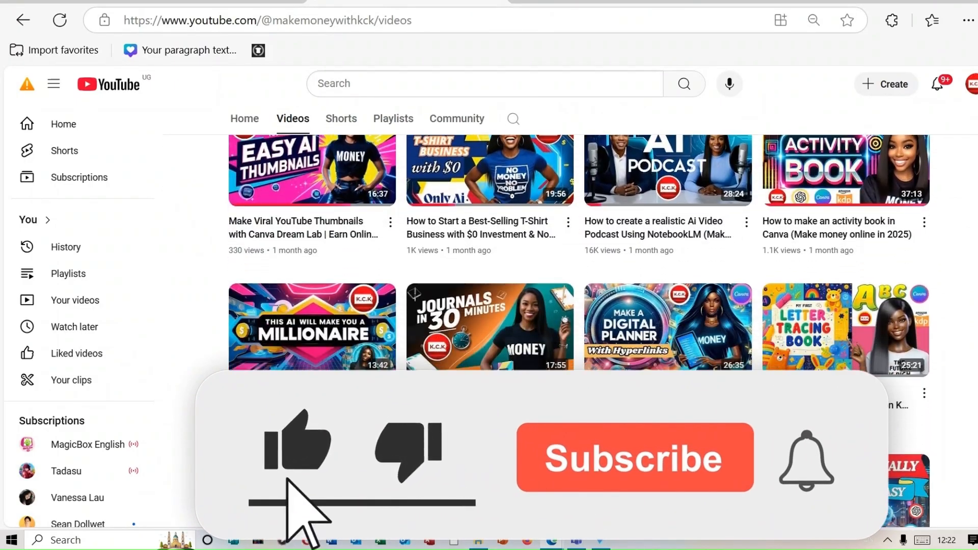
pyautogui.scroll(-8, 579, 332)
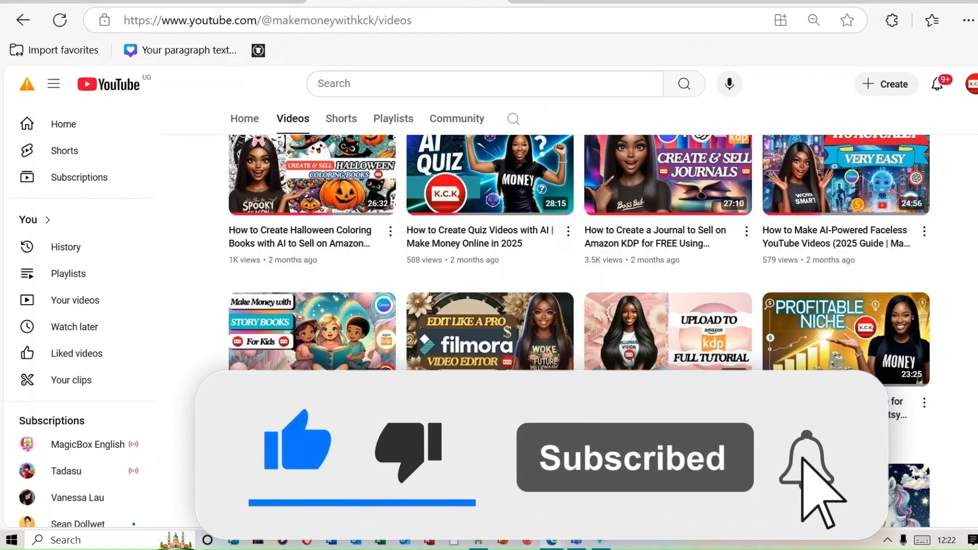
pyautogui.scroll(-2, 579, 331)
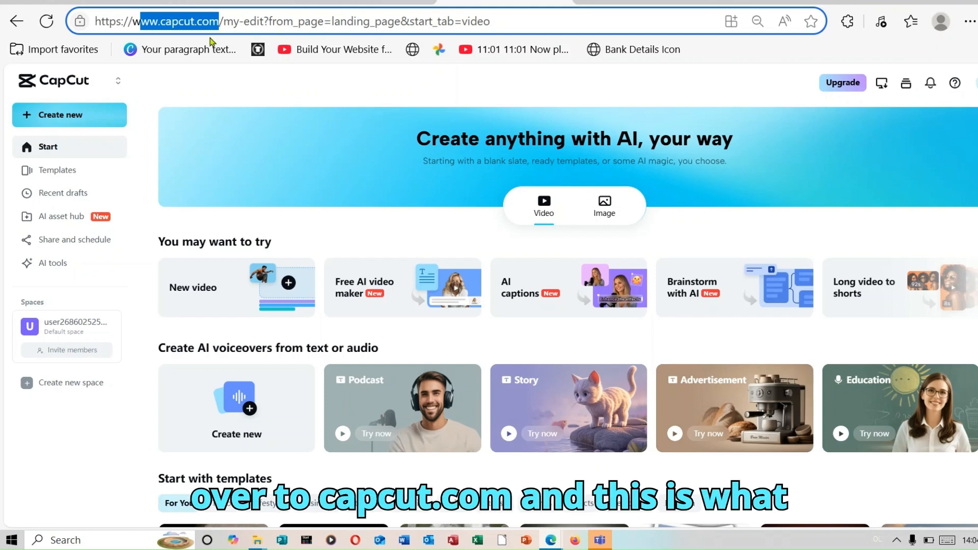
# Start a new project in CapCut's free AI video maker and open the AI script creation form.
pyautogui.click(437, 87)
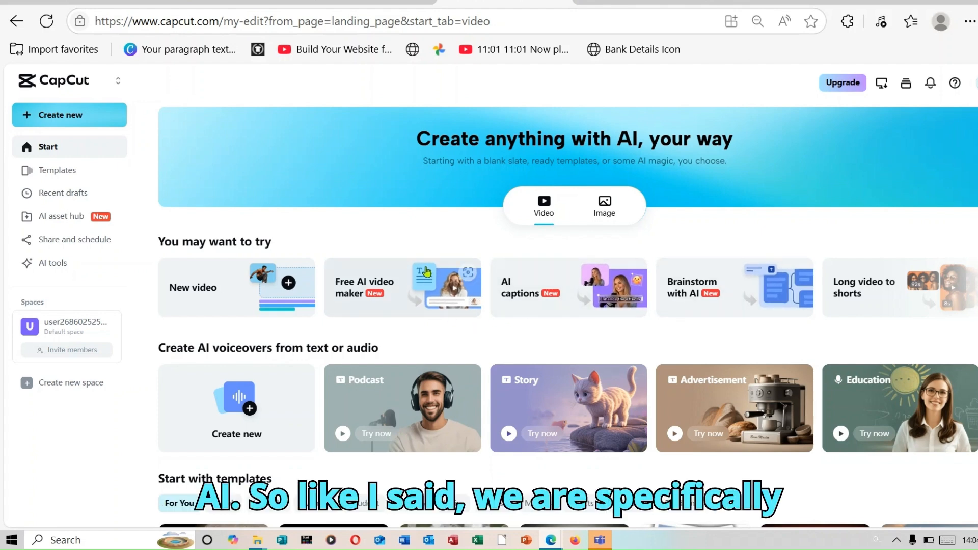
pyautogui.click(385, 288)
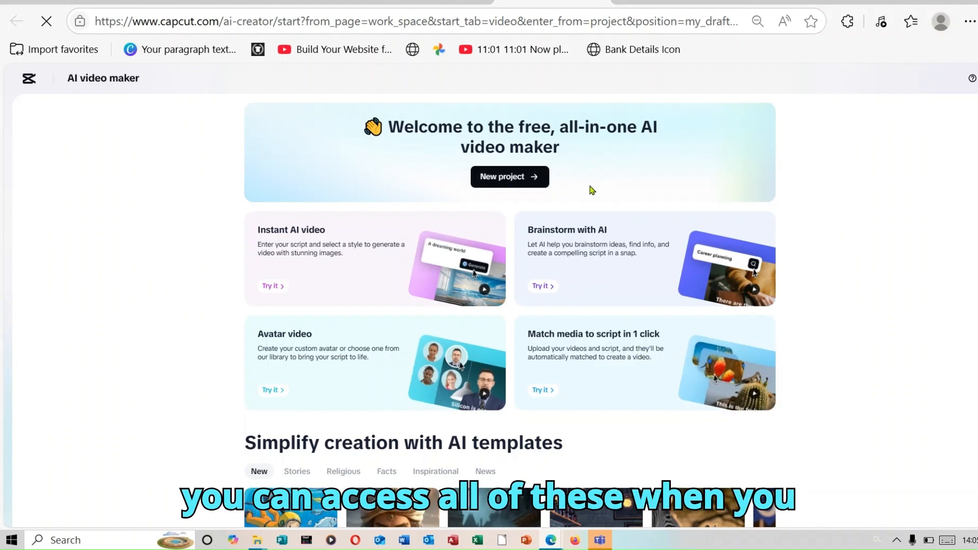
pyautogui.click(488, 177)
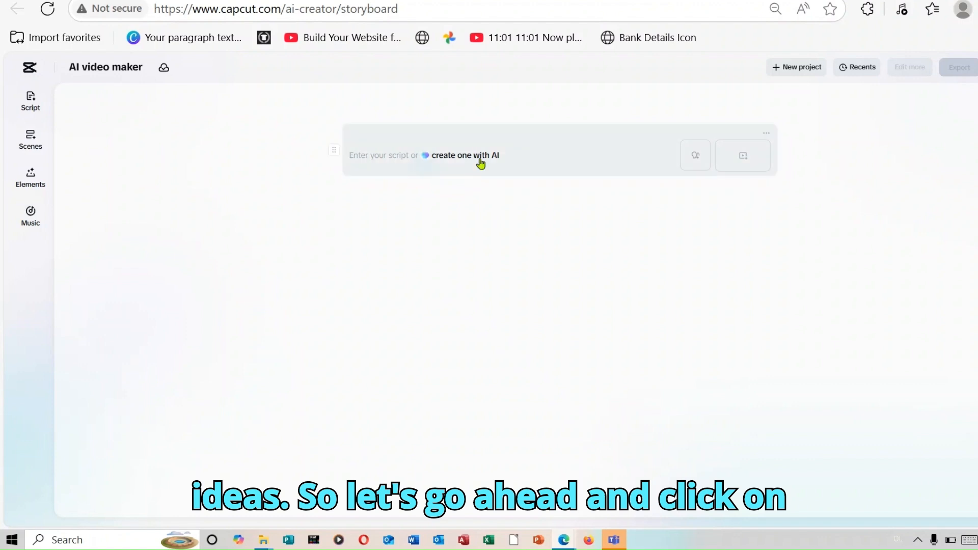
pyautogui.click(481, 161)
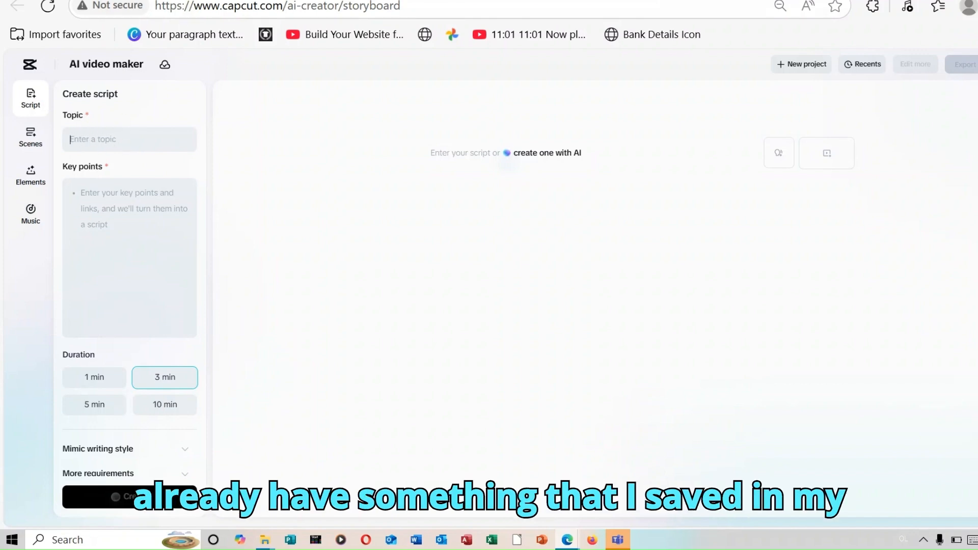
# Copy the line "10 Amazing Dog Facts You Probably Didn't Know!" from the Google Docs document and paste it as the script's topic in CapCut.
pyautogui.click(346, 0)
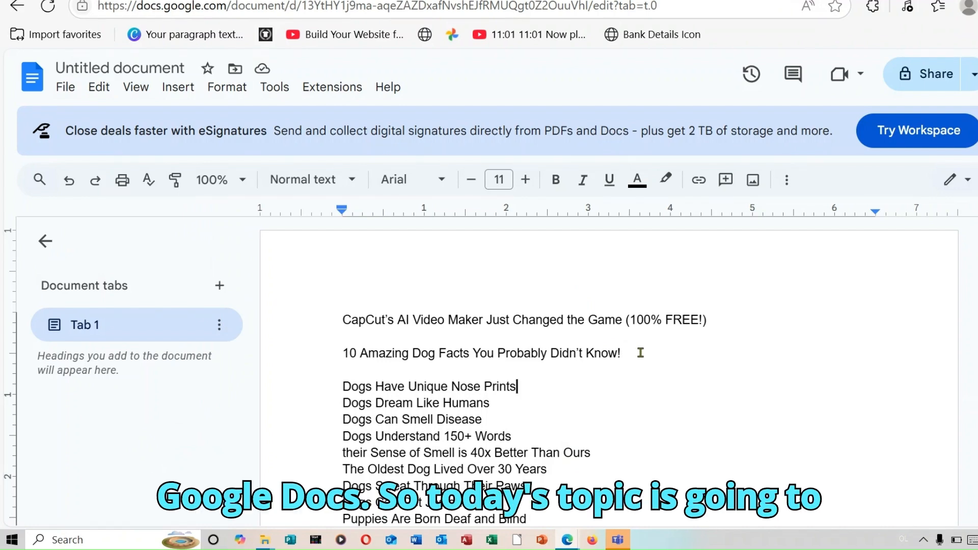
pyautogui.click(343, 353)
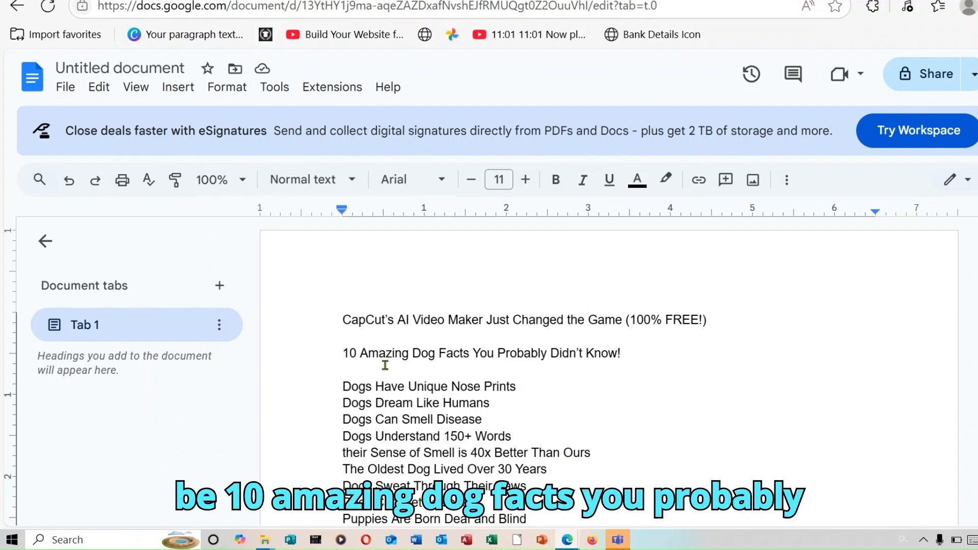
pyautogui.moveTo(343, 353); pyautogui.dragTo(619, 352)
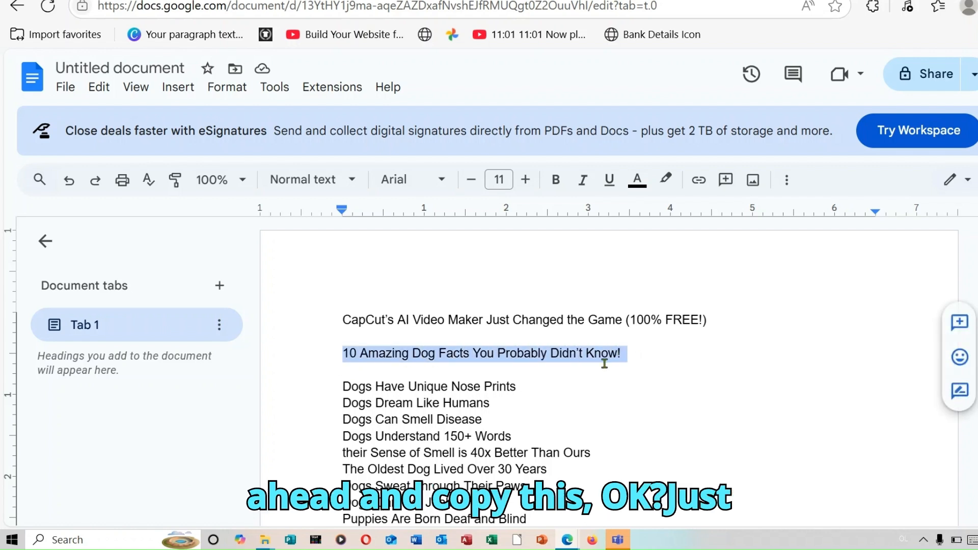
pyautogui.rightClick(594, 353)
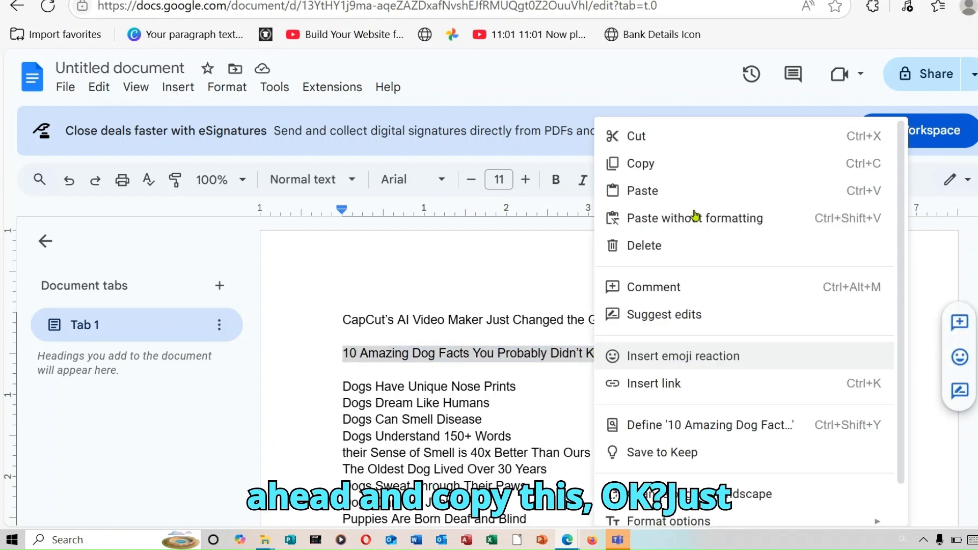
pyautogui.click(677, 163)
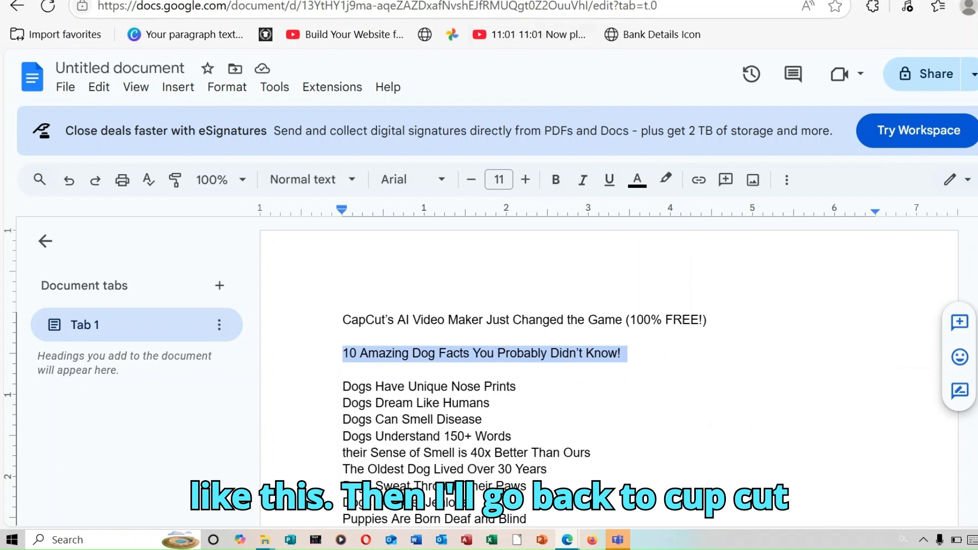
pyautogui.click(538, 0)
pyautogui.click(146, 130)
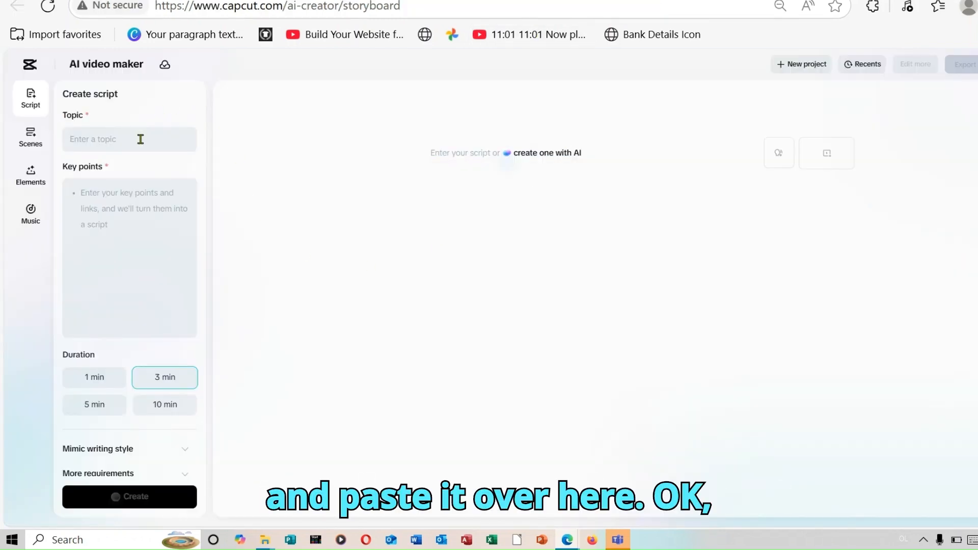
pyautogui.rightClick(140, 139)
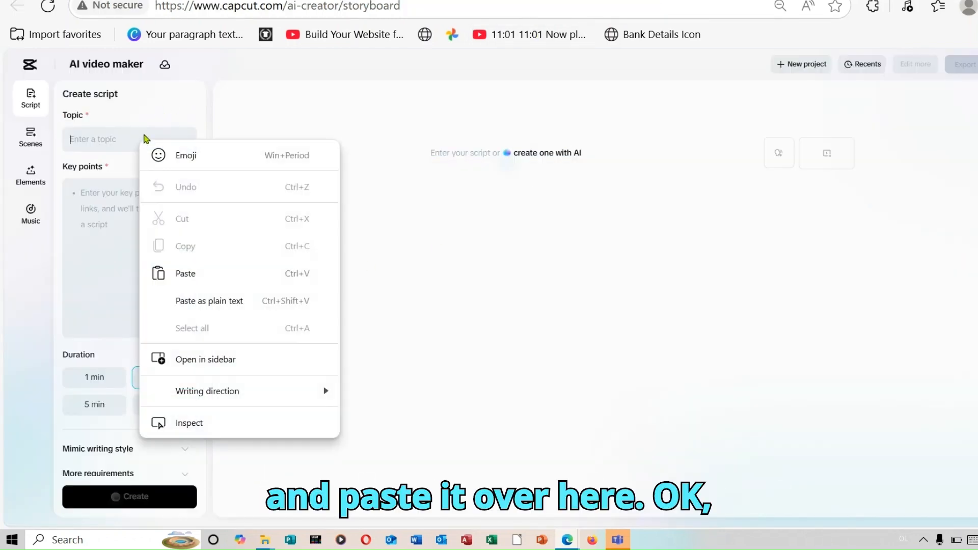
pyautogui.click(206, 275)
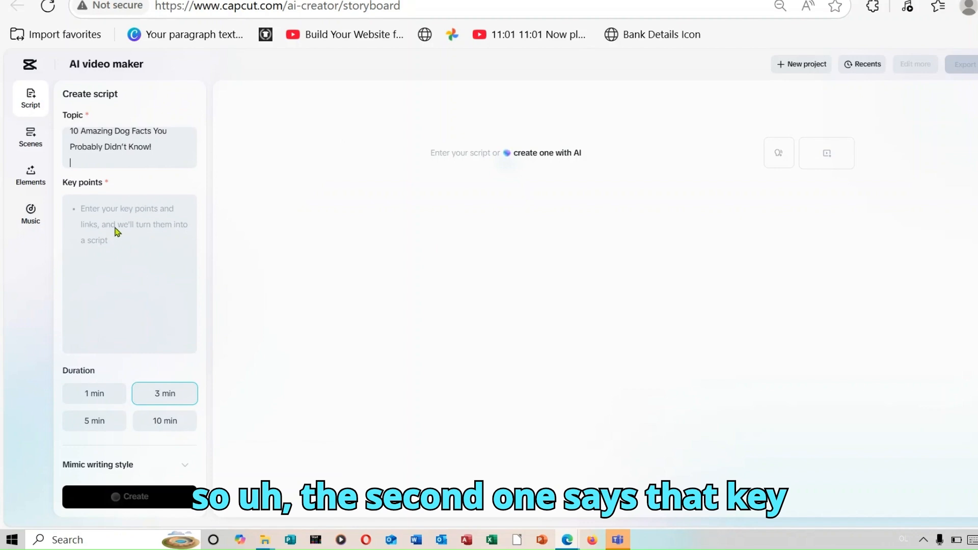
# Copy the ten dog facts from the Google Docs list and paste them as the script's key points in CapCut.
pyautogui.click(260, 1)
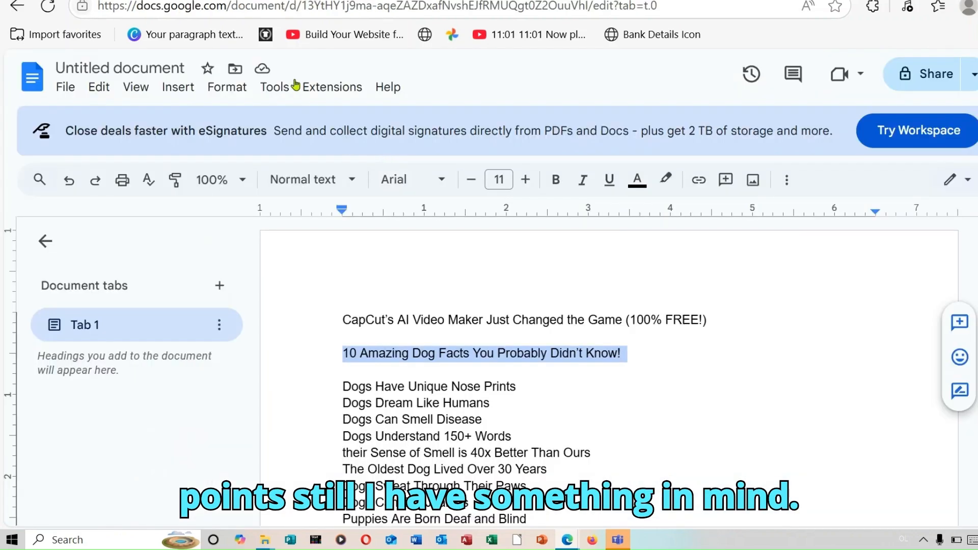
pyautogui.moveTo(345, 385); pyautogui.dragTo(523, 452)
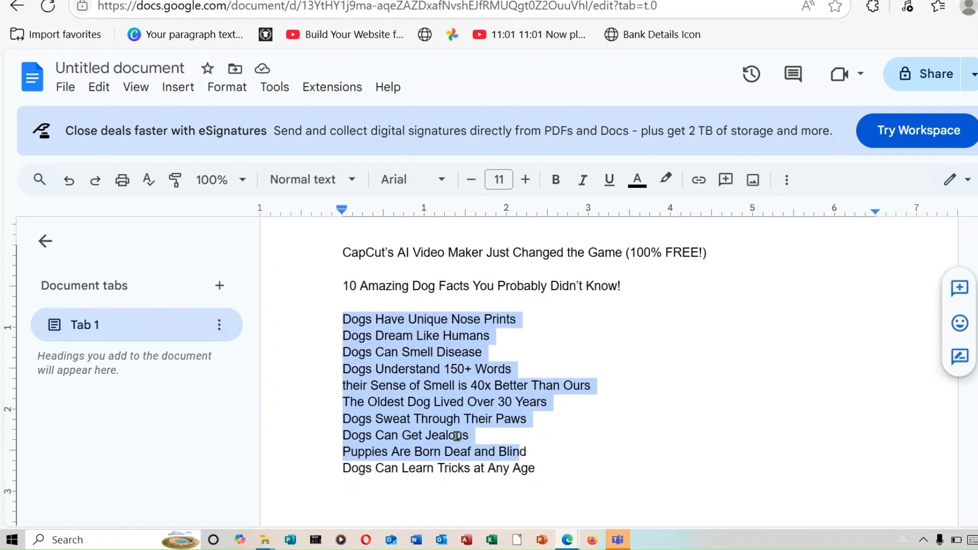
pyautogui.moveTo(339, 325); pyautogui.dragTo(537, 470)
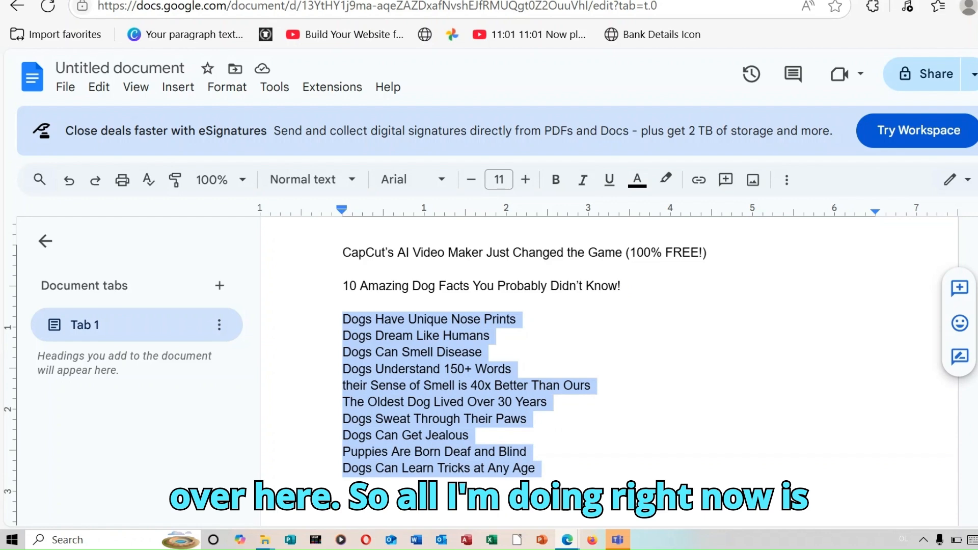
pyautogui.rightClick(428, 430)
pyautogui.click(498, 168)
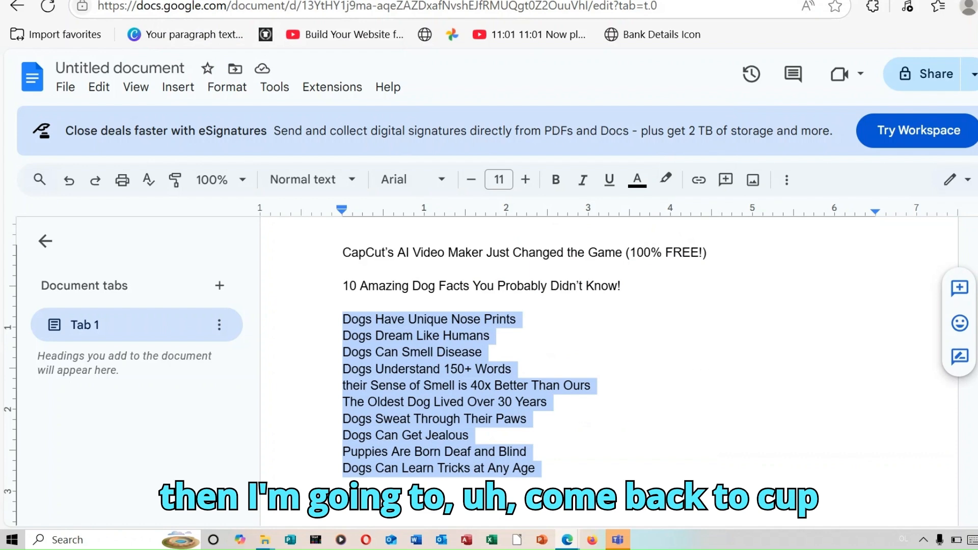
pyautogui.click(153, 1)
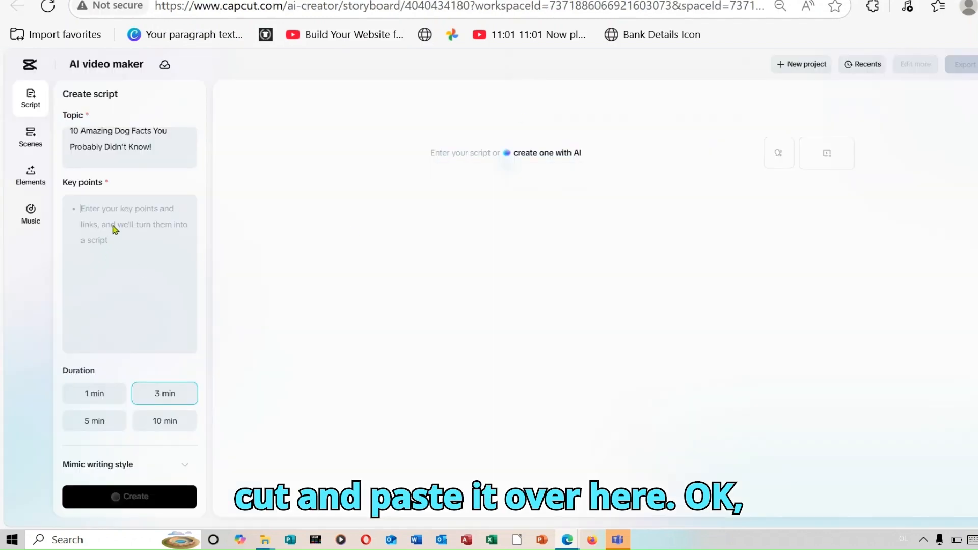
pyautogui.rightClick(104, 210)
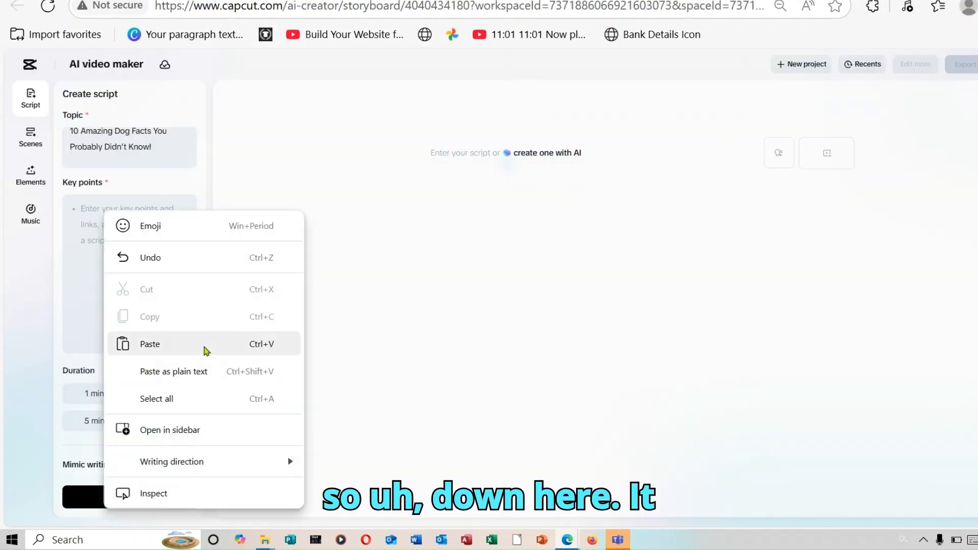
pyautogui.click(186, 356)
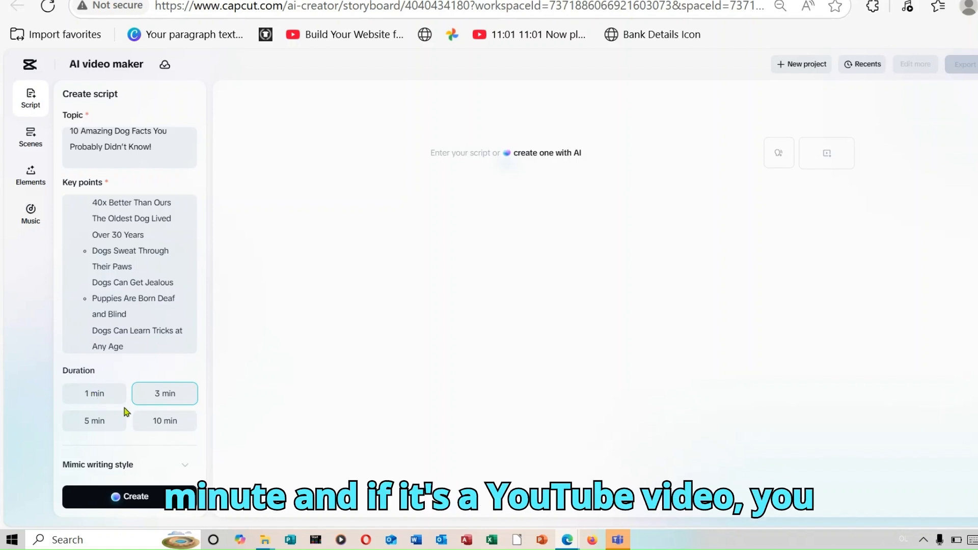
# Generate and use a 10 min script with the extra requirement "make the video fun, engaging, and irresistible to watch from start to finish".
pyautogui.click(167, 426)
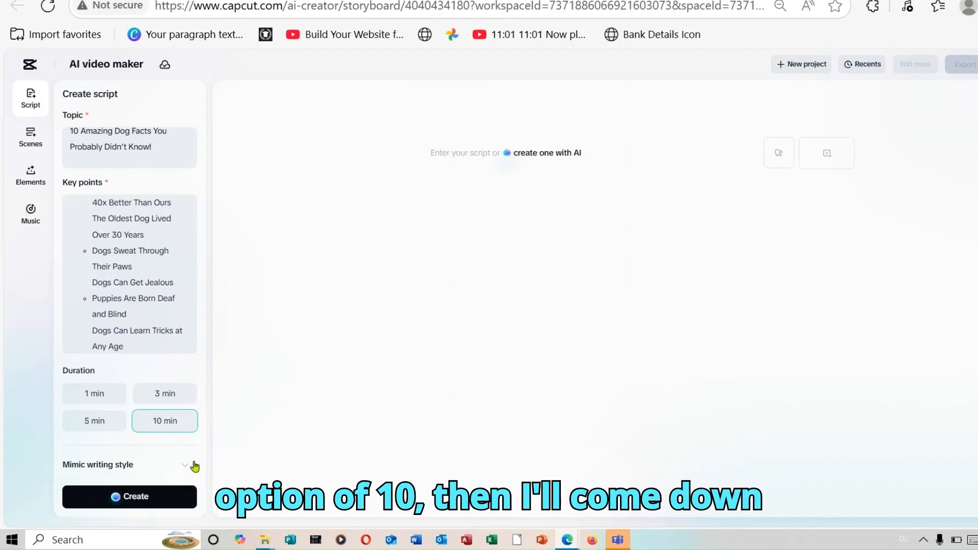
pyautogui.scroll(-1, 186, 465)
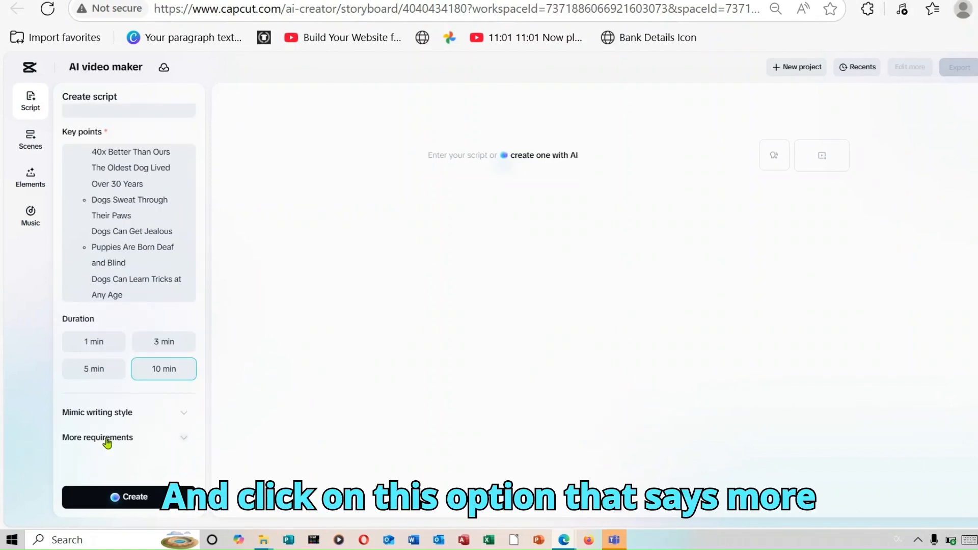
pyautogui.click(183, 439)
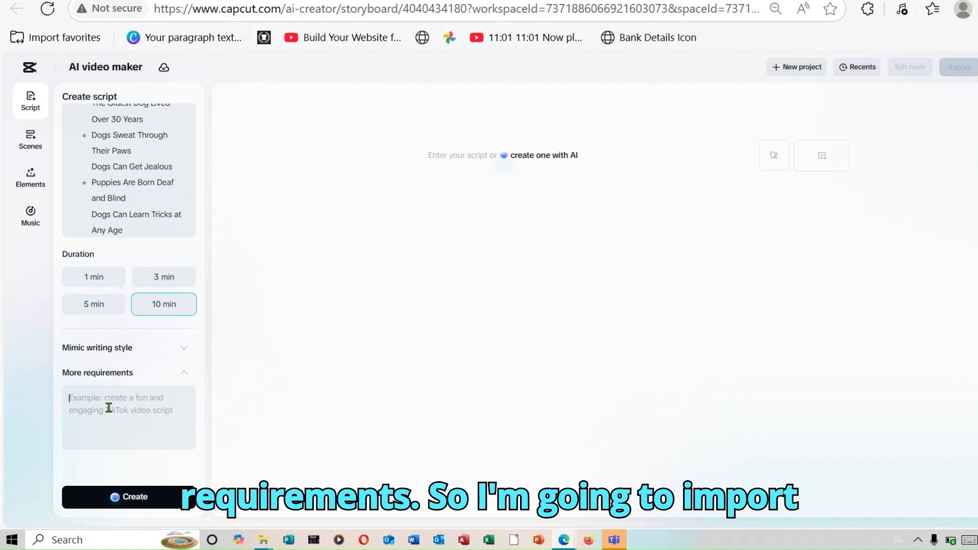
pyautogui.rightClick(135, 404)
pyautogui.click(170, 184)
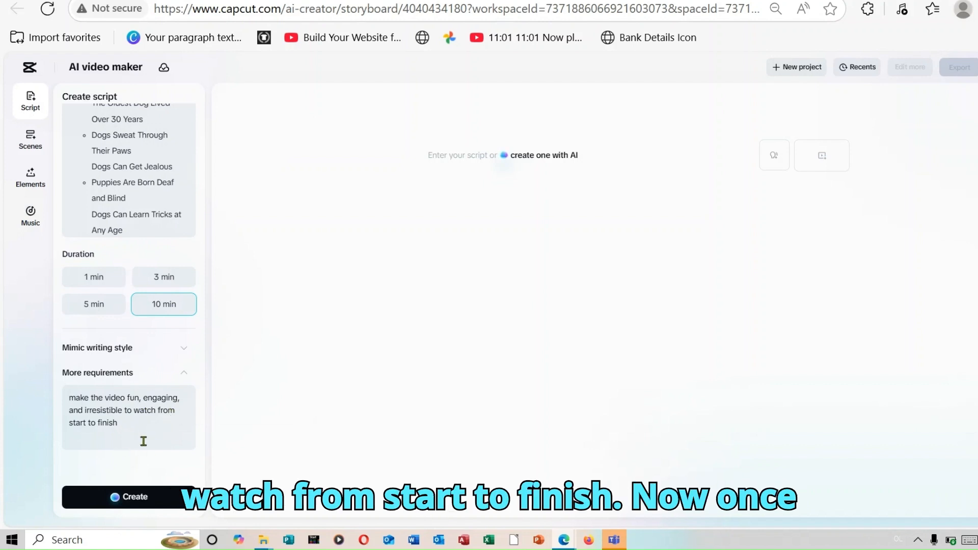
pyautogui.click(144, 497)
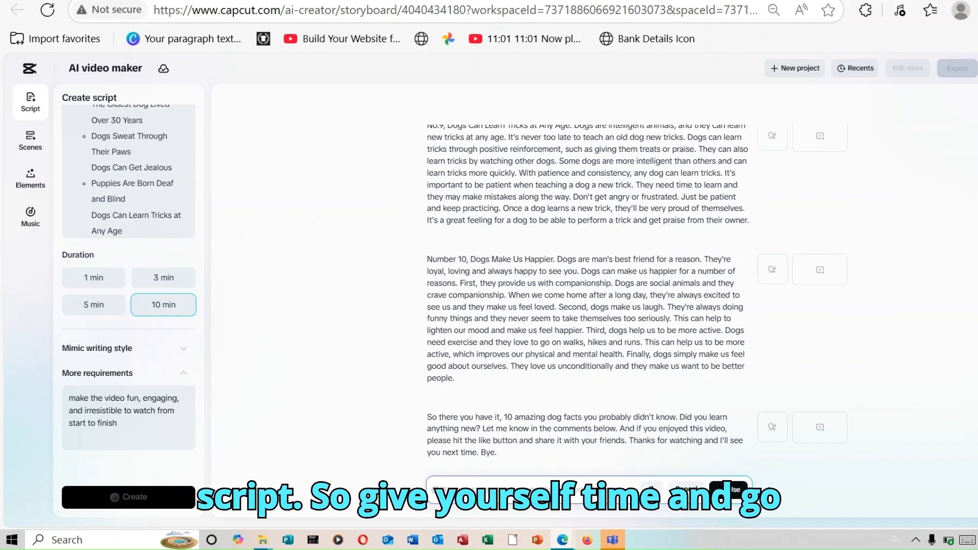
pyautogui.click(729, 482)
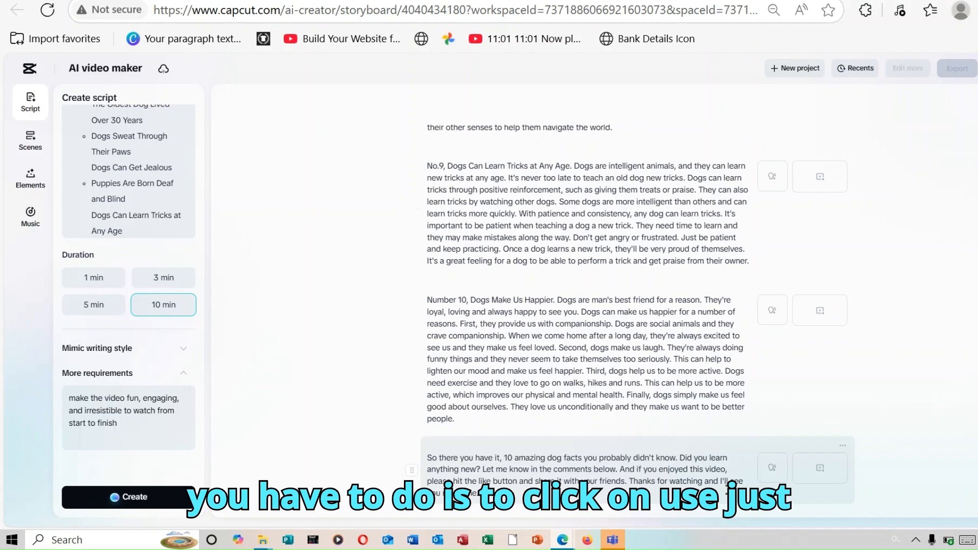
# Preview the trending voice Leo Emotions and the narration voice Timothy among the scene voiceover options.
pyautogui.click(34, 148)
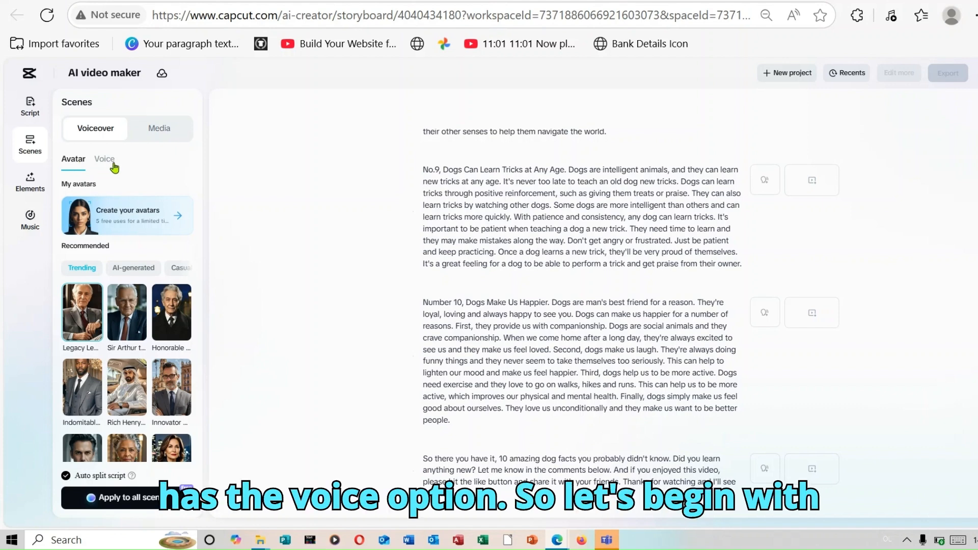
pyautogui.moveTo(181, 308)
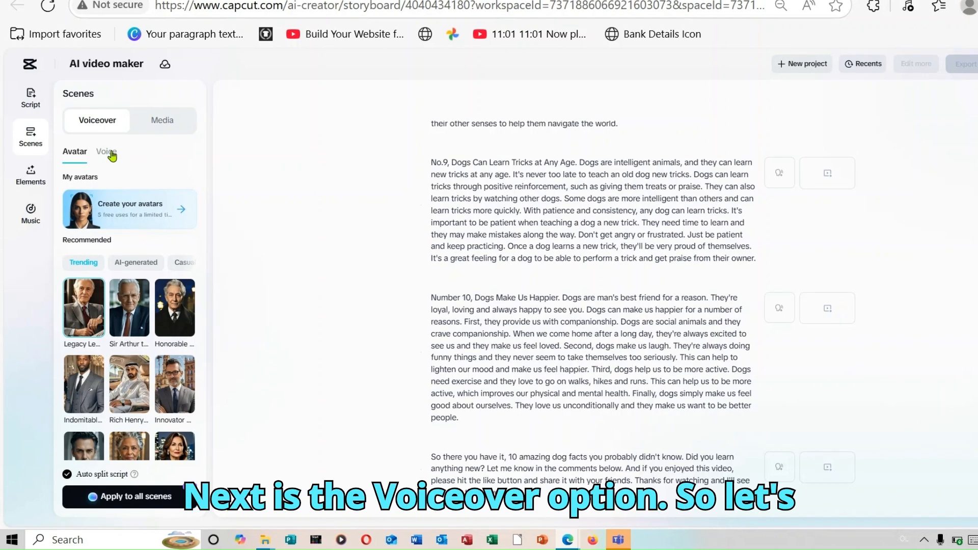
pyautogui.click(108, 151)
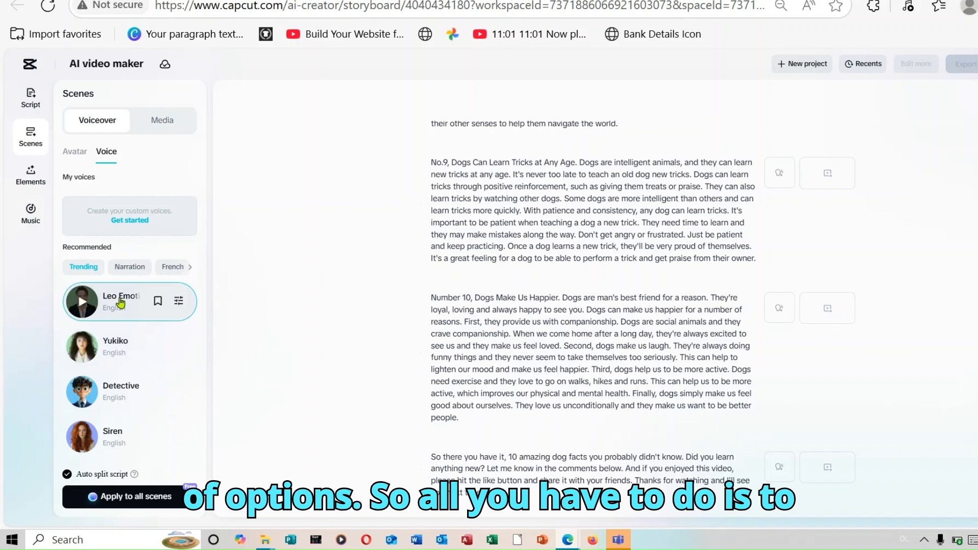
pyautogui.click(82, 302)
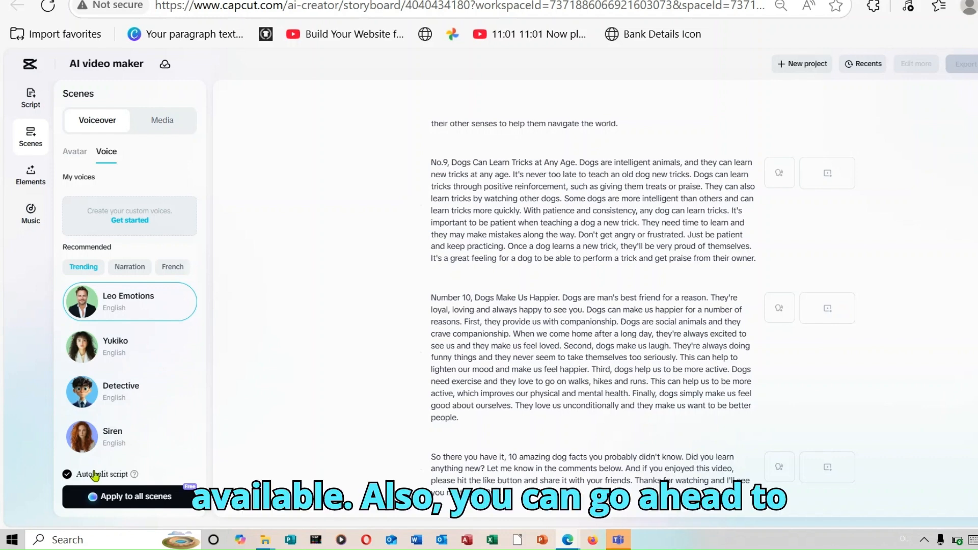
pyautogui.click(130, 267)
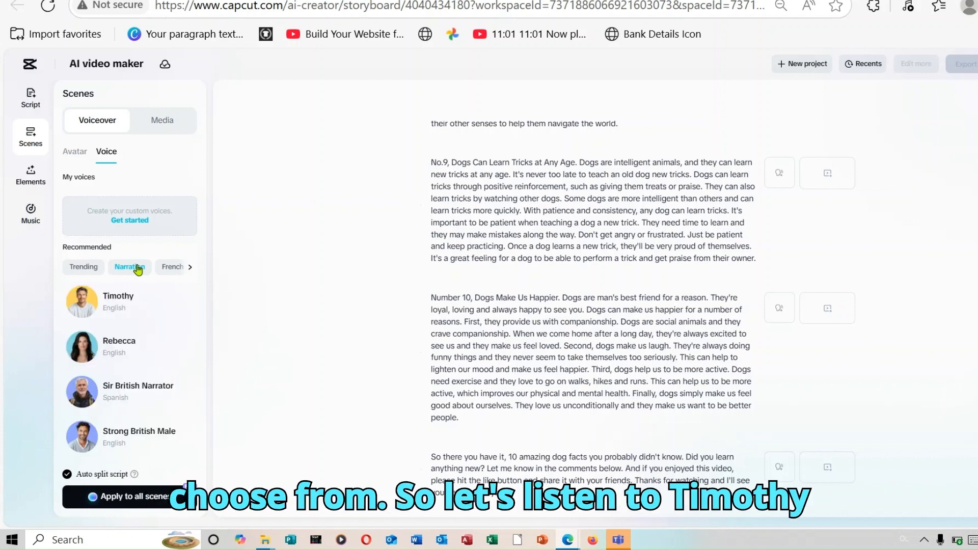
pyautogui.moveTo(84, 307)
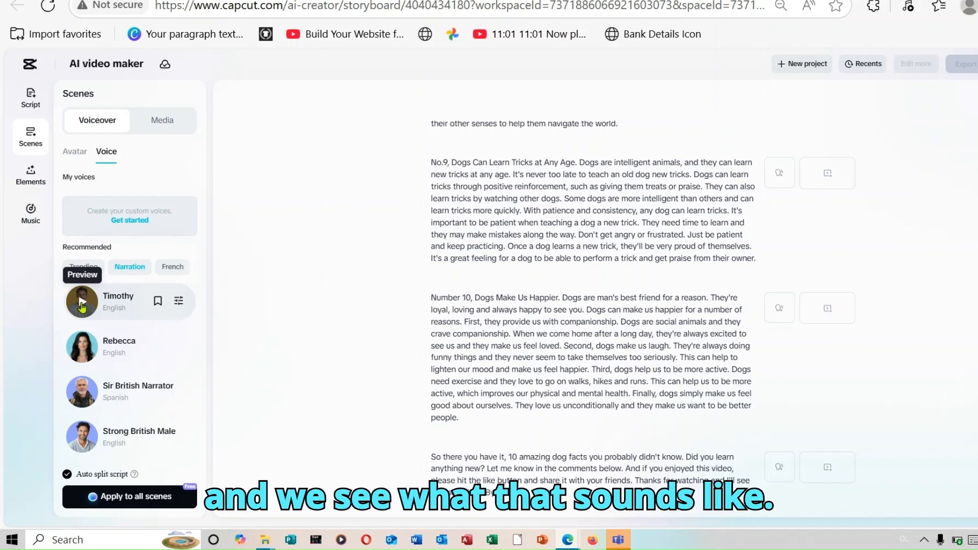
pyautogui.click(82, 304)
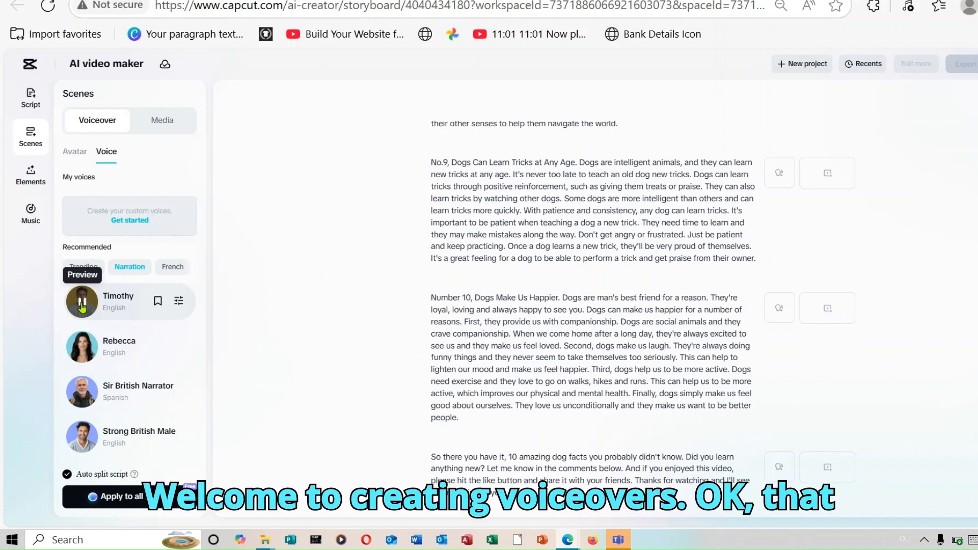
# Preview the Strong British Male voice, and apply the narration voice Timothy to all scenes, checking it by playing the video's opening.
pyautogui.click(80, 438)
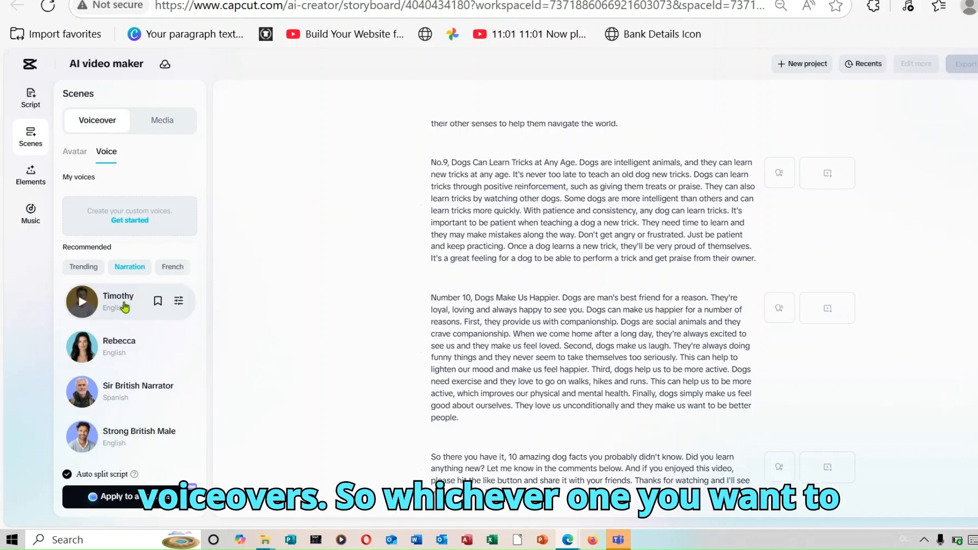
pyautogui.click(124, 305)
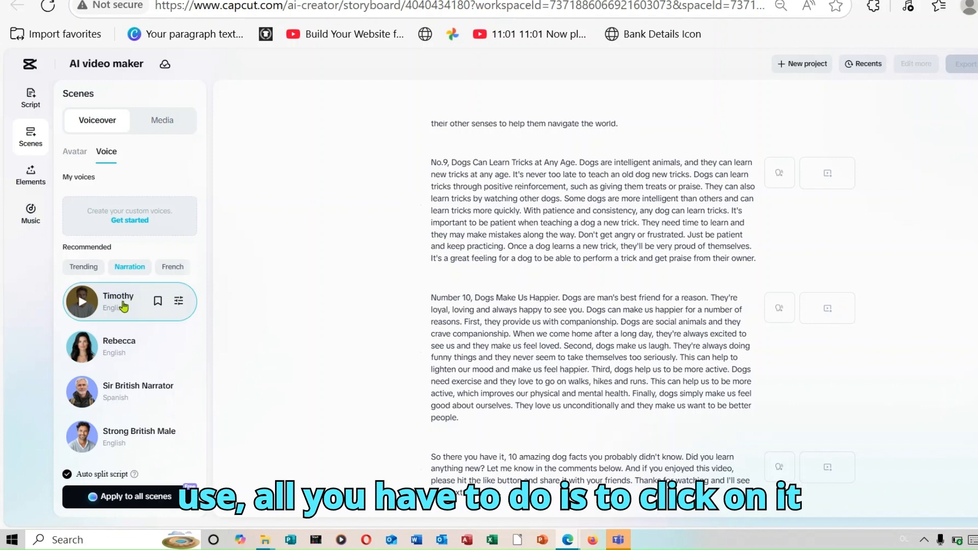
pyautogui.click(140, 502)
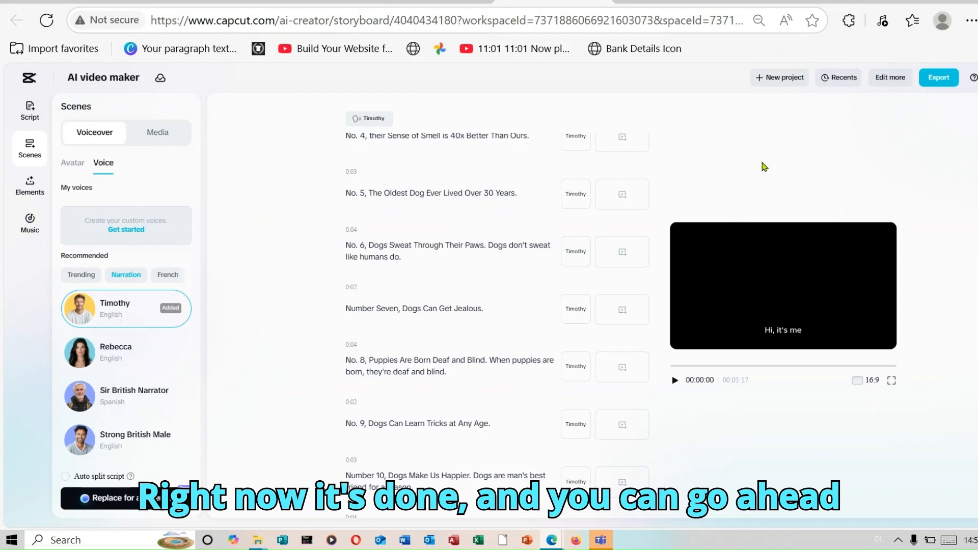
pyautogui.click(674, 382)
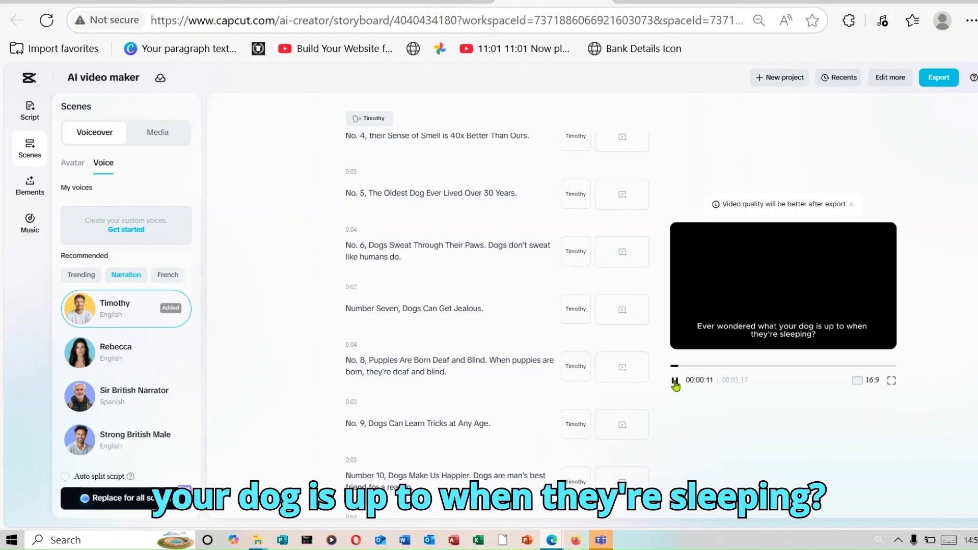
pyautogui.click(675, 381)
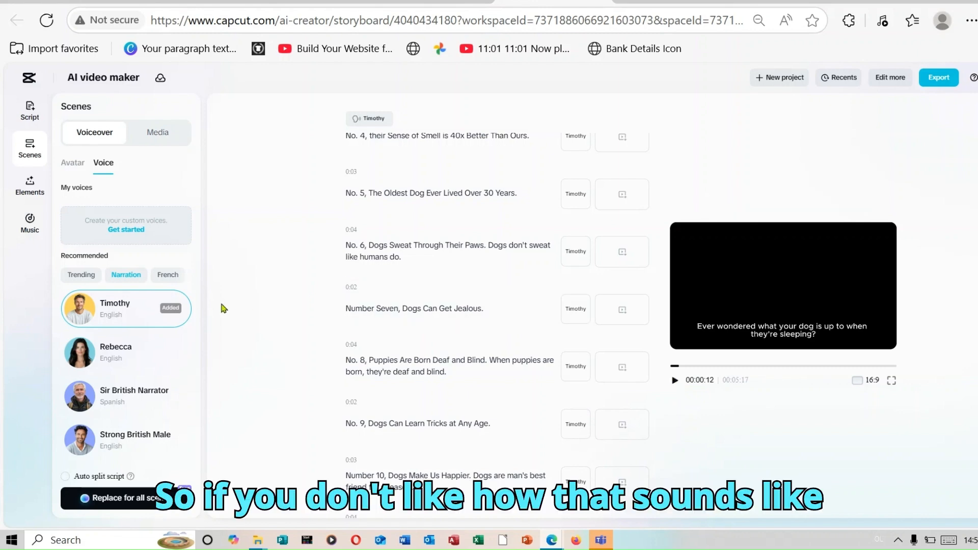
# Replace the voiceover of all scenes with the Leo Emotions voice from the recommended English voices.
pyautogui.moveTo(189, 281)
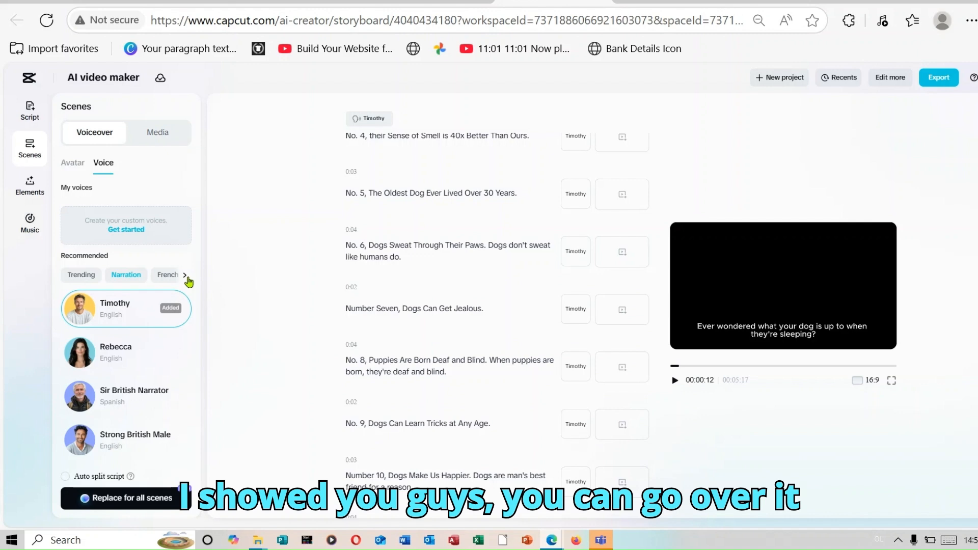
pyautogui.click(185, 276)
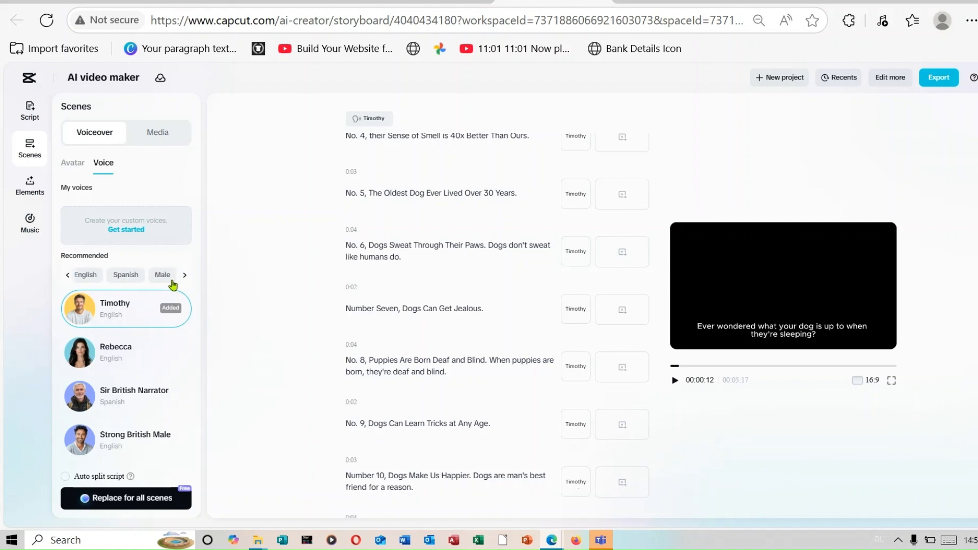
pyautogui.click(80, 276)
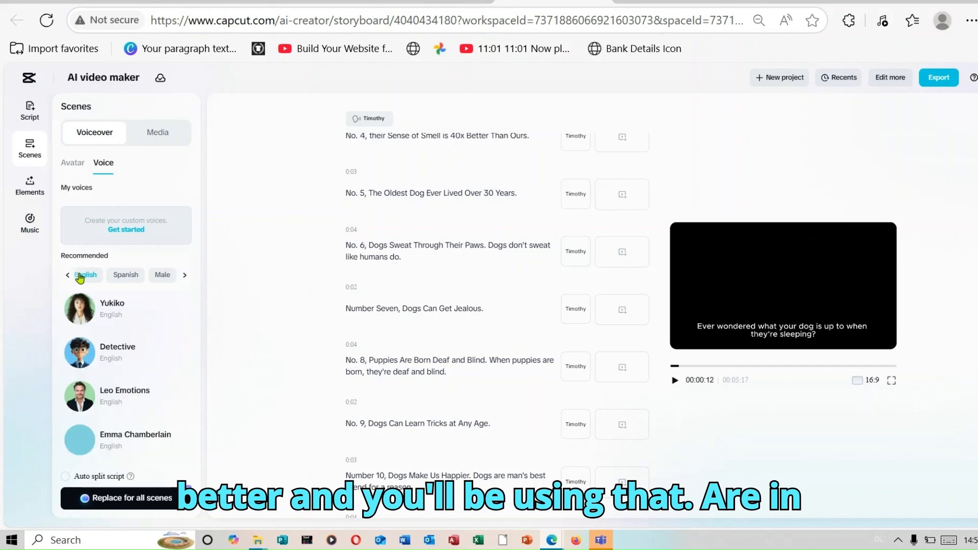
pyautogui.click(127, 396)
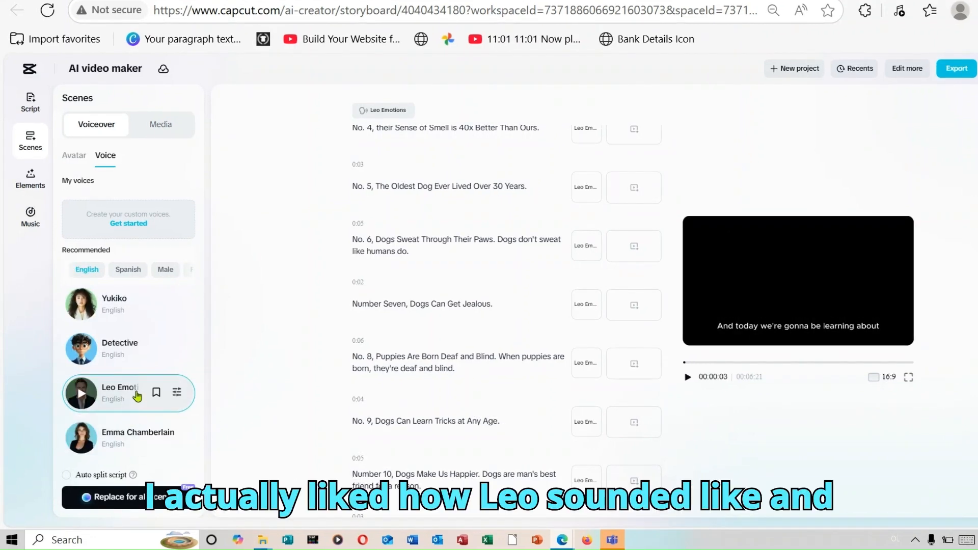
pyautogui.moveTo(187, 388)
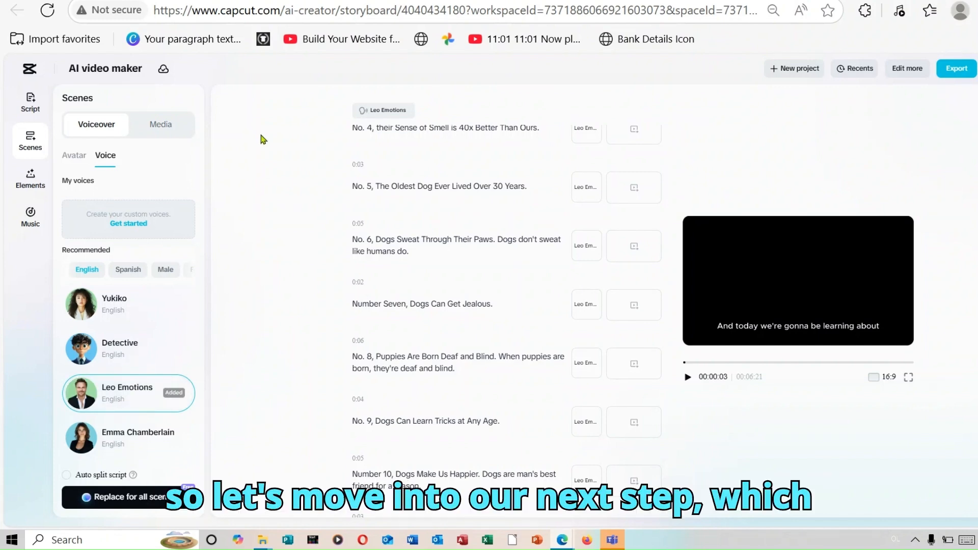
# Generate AI media in the Realistic Film style for all scenes in 16:9 and play part of the video.
pyautogui.click(166, 130)
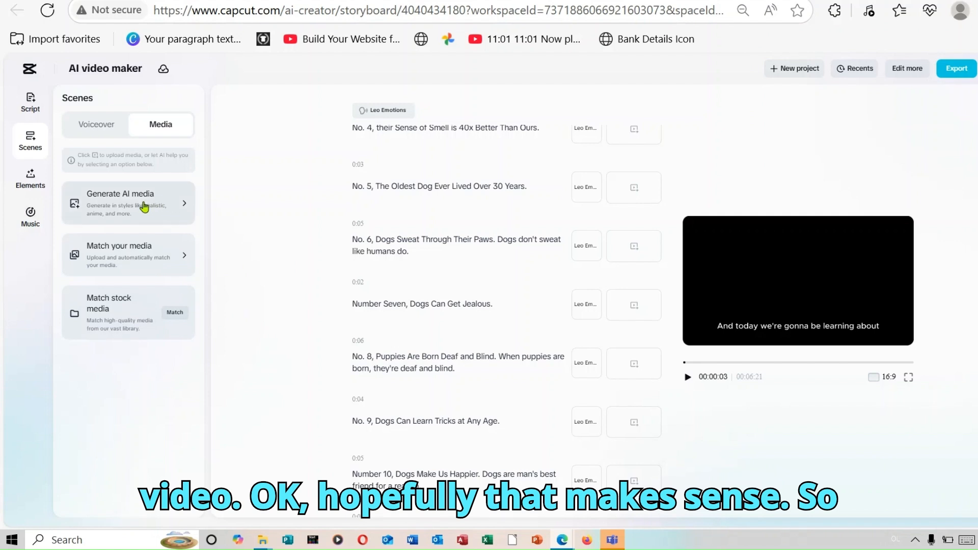
pyautogui.click(131, 204)
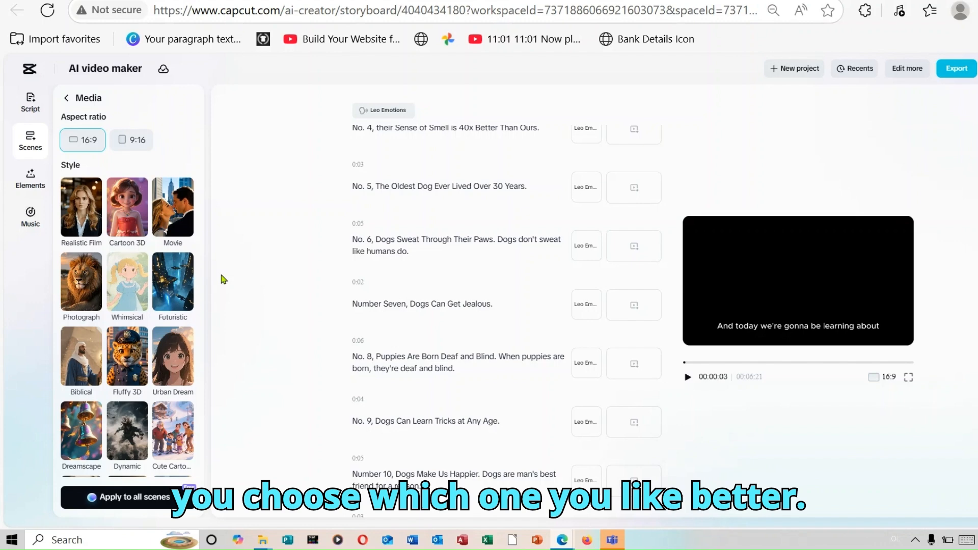
pyautogui.click(90, 228)
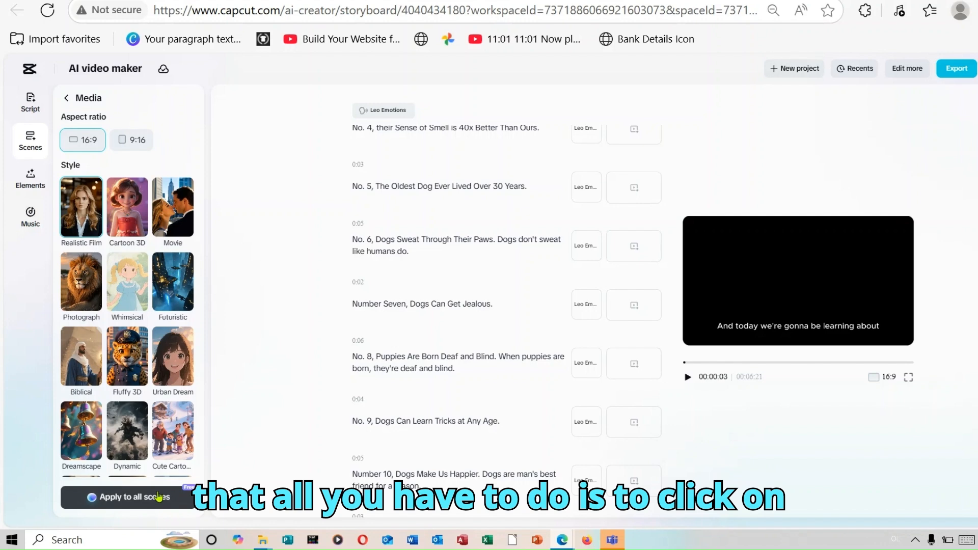
pyautogui.click(155, 494)
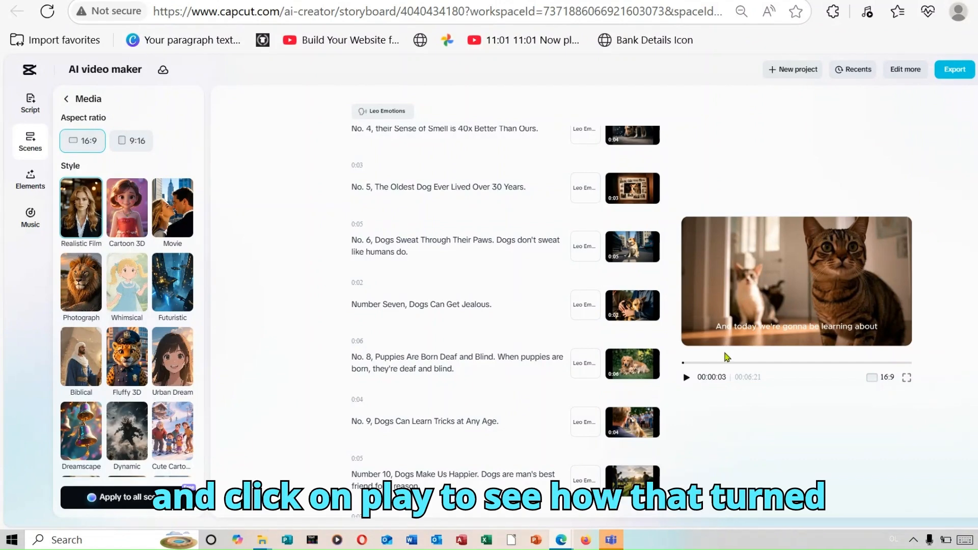
pyautogui.click(687, 377)
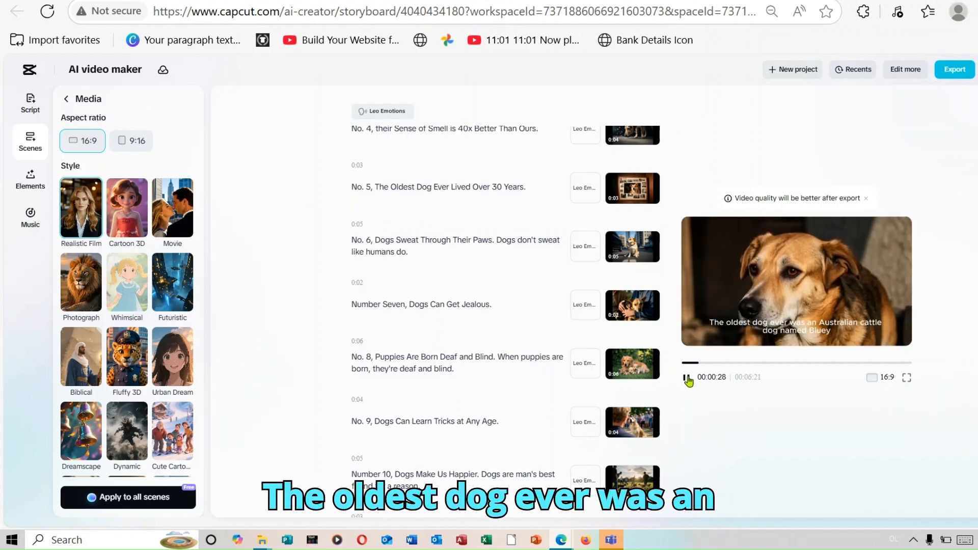
pyautogui.click(687, 378)
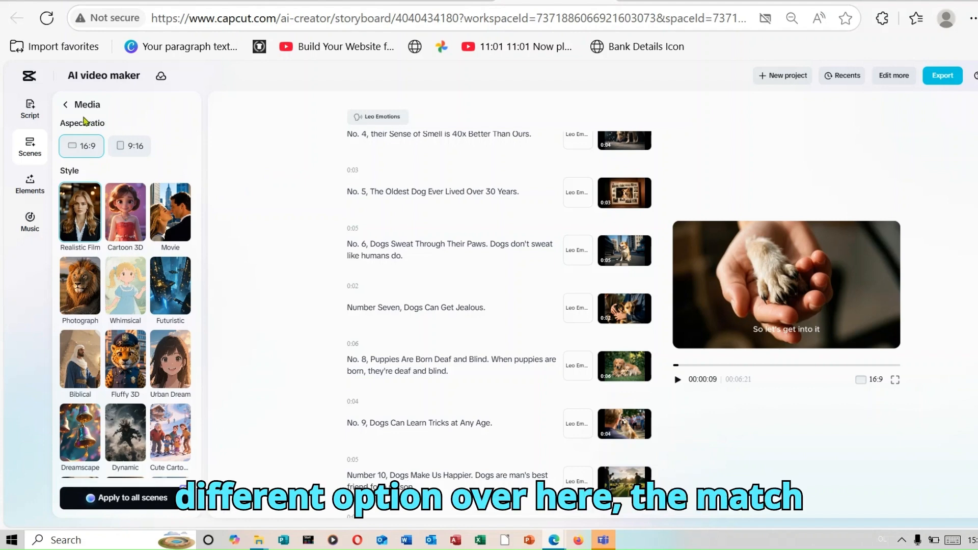
# Match stock media to the scenes, replacing the current AI media, and play the video.
pyautogui.click(64, 105)
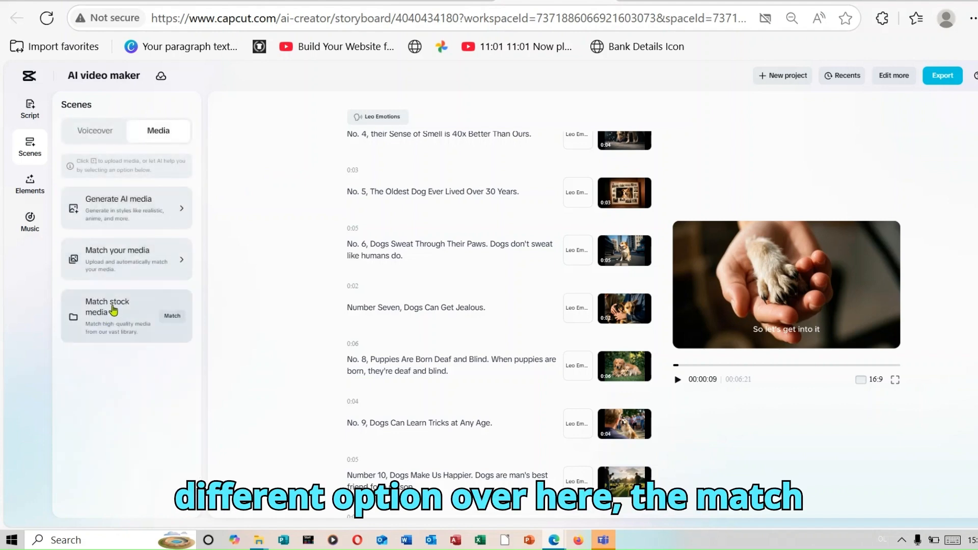
pyautogui.click(173, 316)
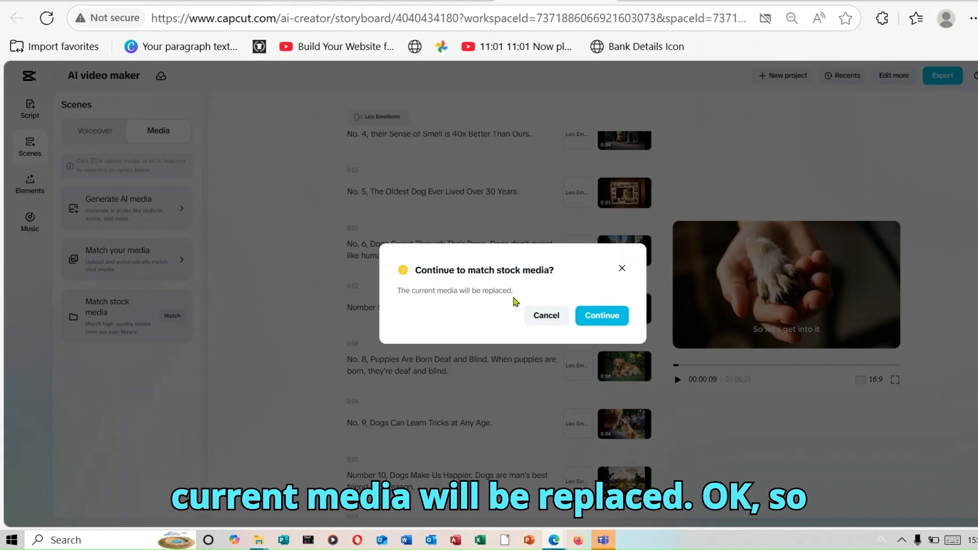
pyautogui.click(615, 320)
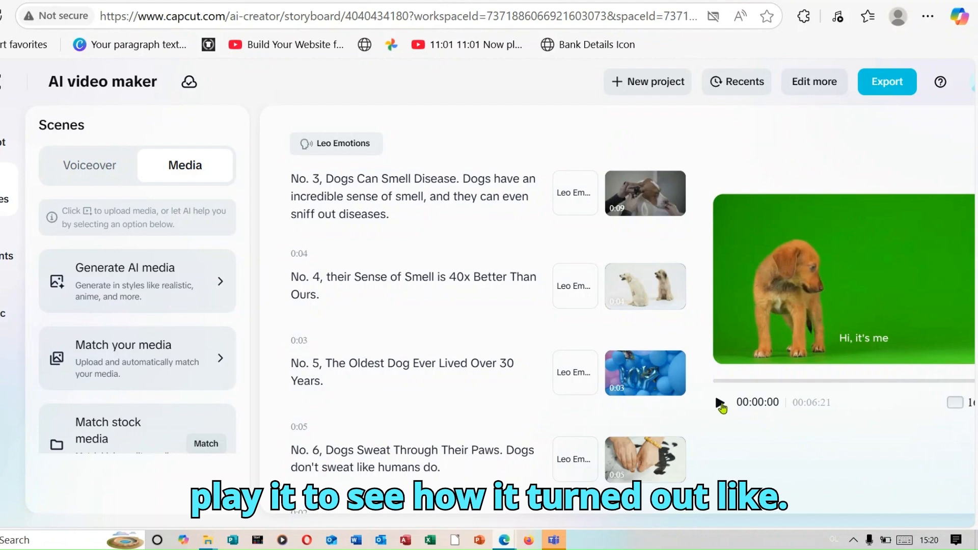
pyautogui.click(719, 403)
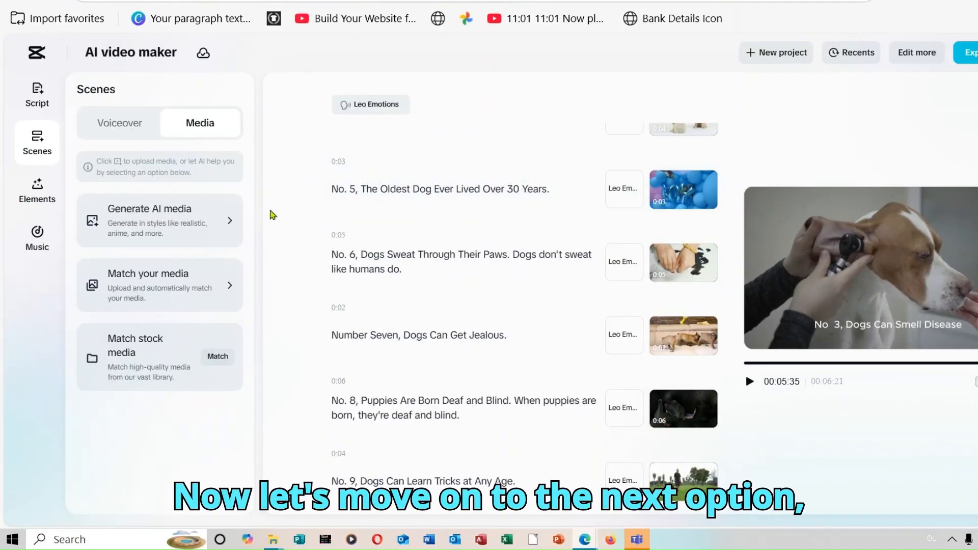
# Apply the bold white and yellow "THE QUICK BROWN FOX" caption template and play part of the captioned video.
pyautogui.click(44, 197)
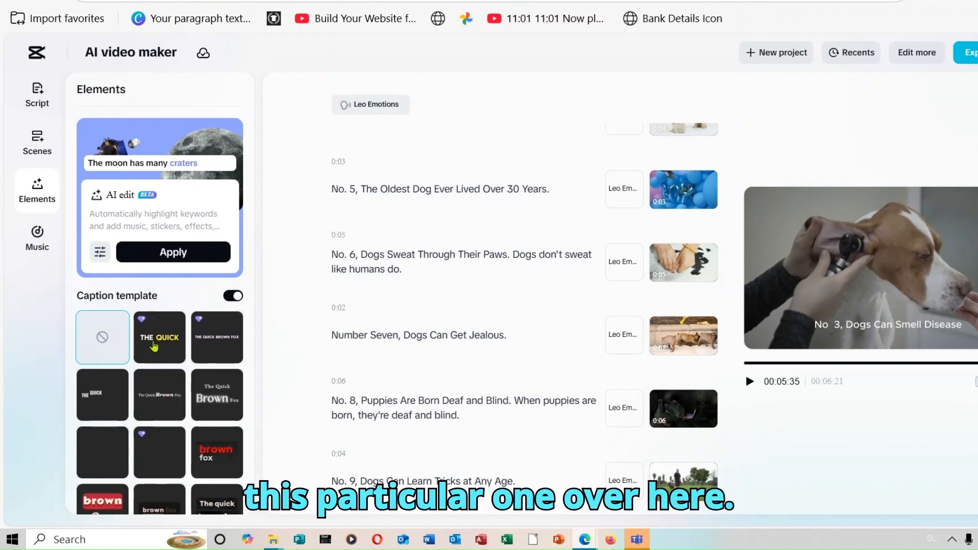
pyautogui.click(154, 347)
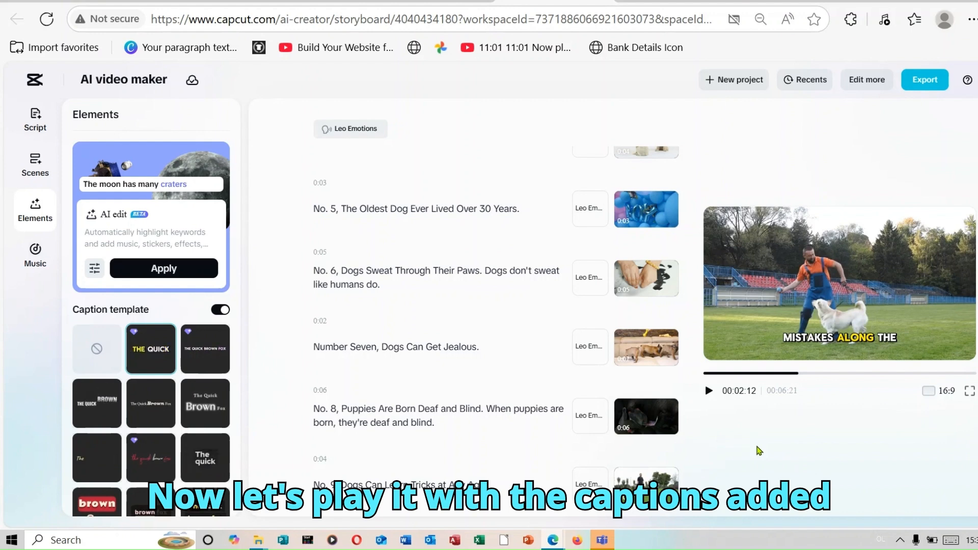
pyautogui.click(709, 390)
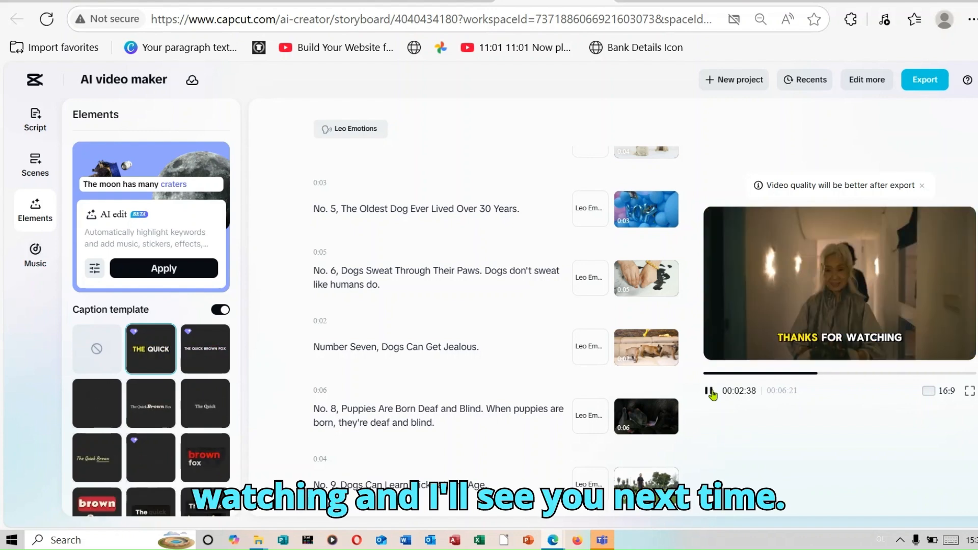
pyautogui.click(709, 390)
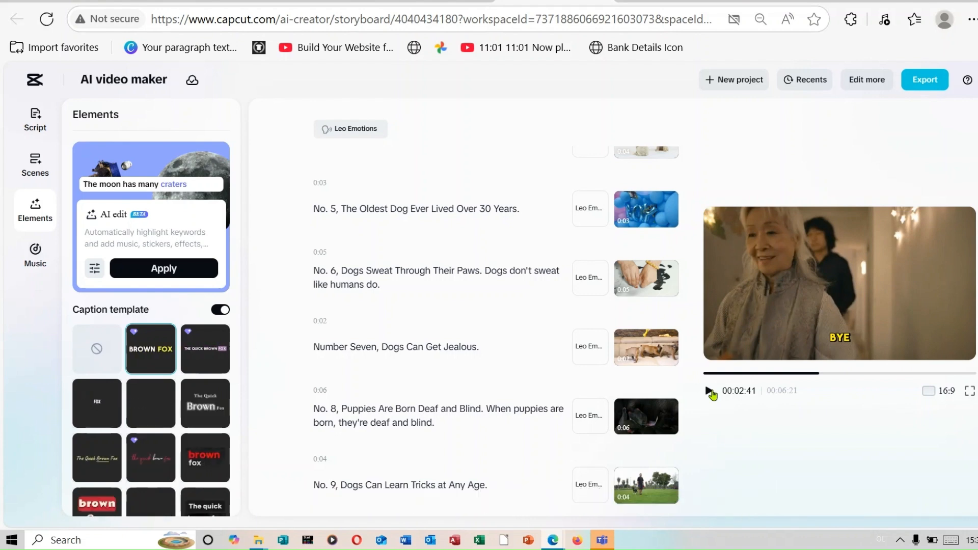
# Look through the music library's suggested tags for background music options.
pyautogui.click(33, 260)
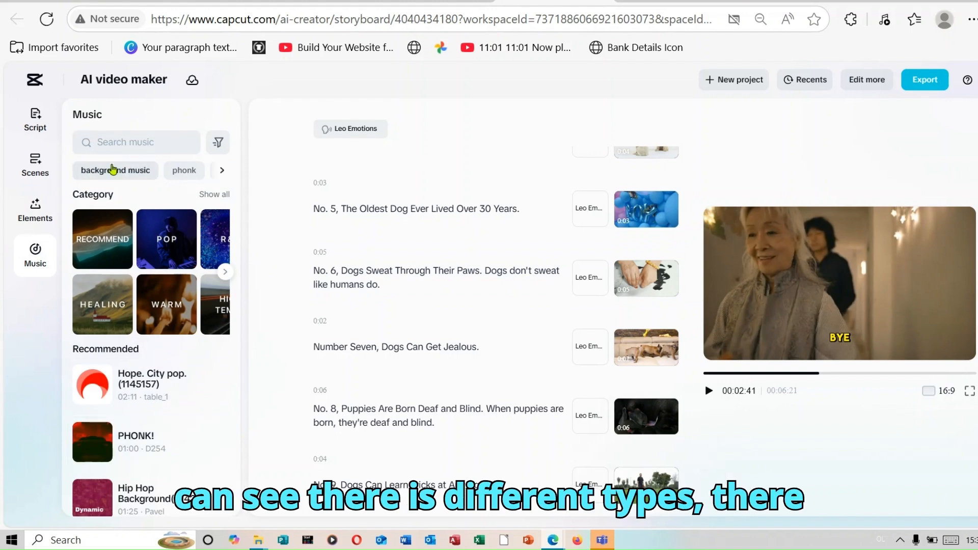
pyautogui.click(222, 174)
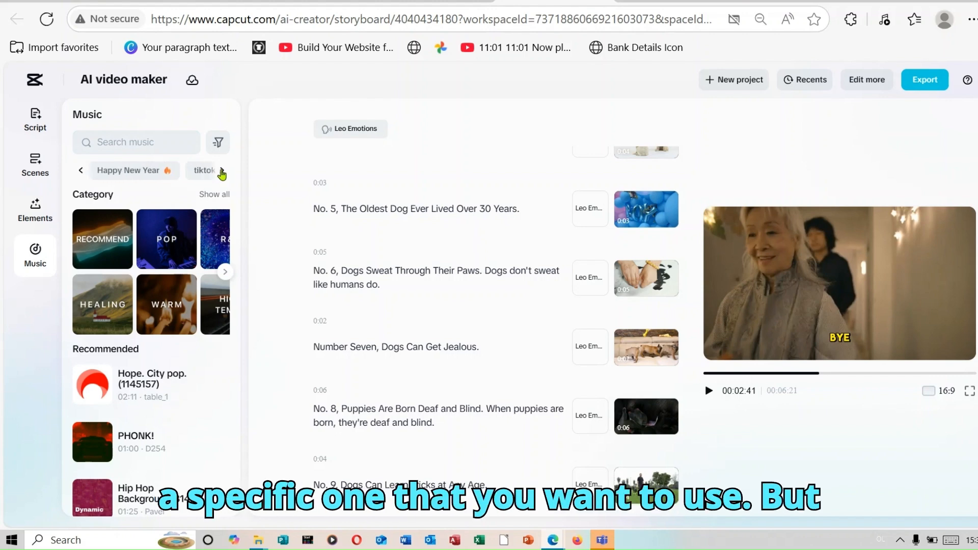
pyautogui.click(222, 173)
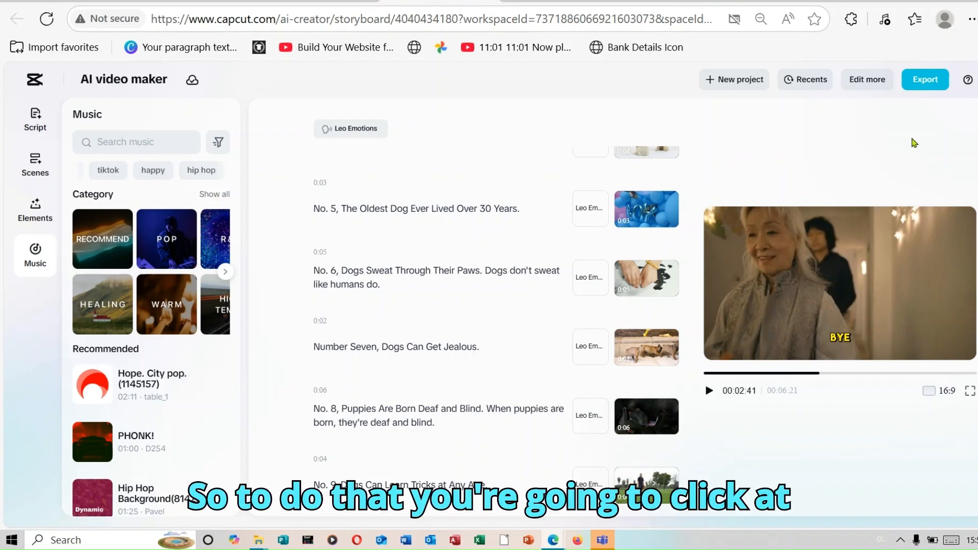
# Open the export settings for the finished dog facts video.
pyautogui.click(926, 79)
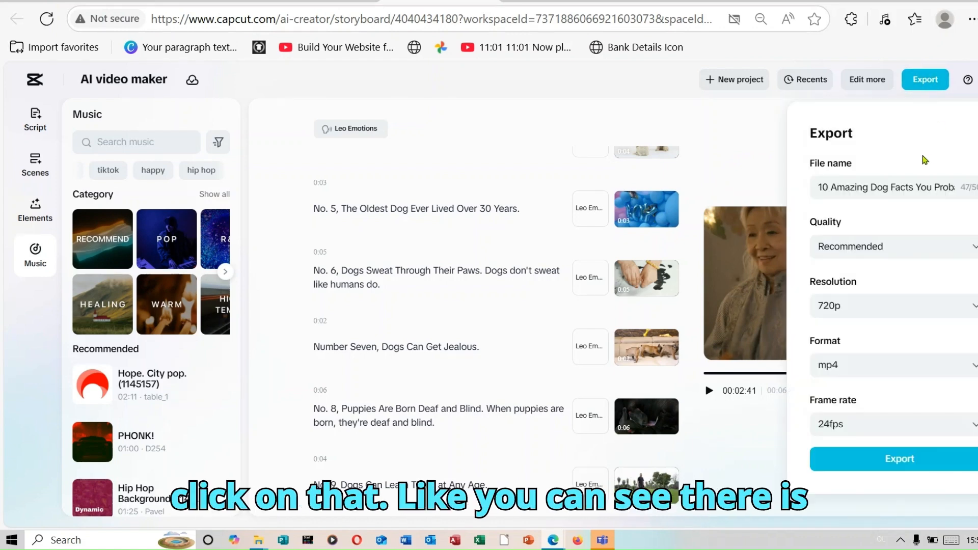